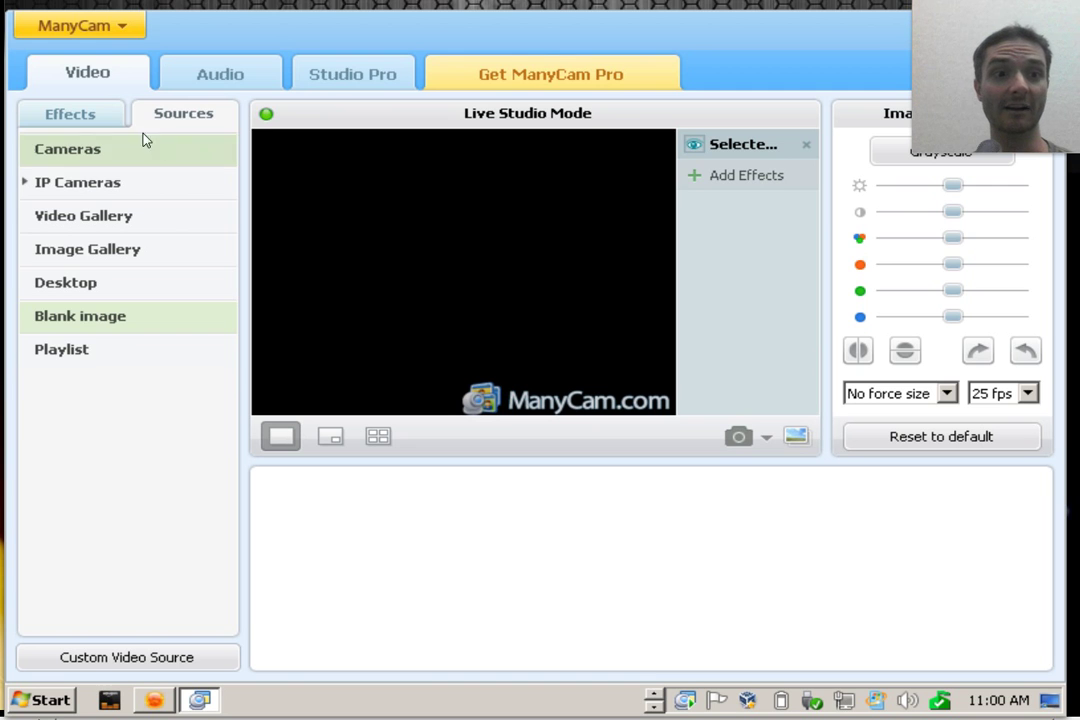
# Step: Untick Show Manycam Logo under Text over video and dismiss the confirmation notice
pyautogui.click(71, 115)
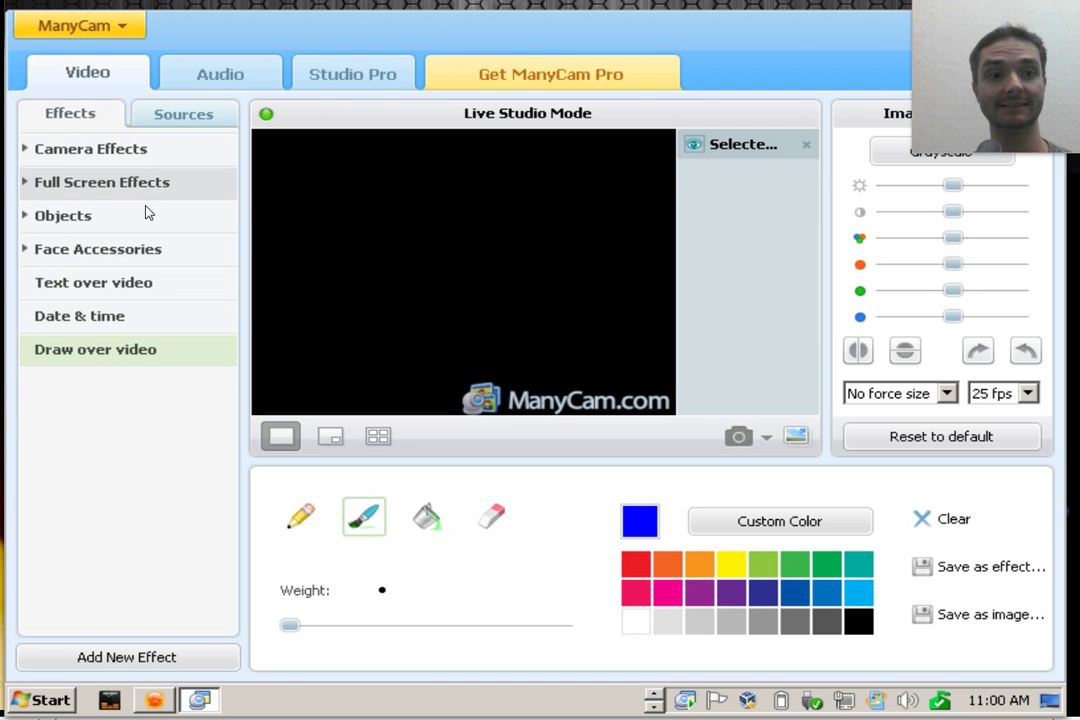
pyautogui.click(115, 285)
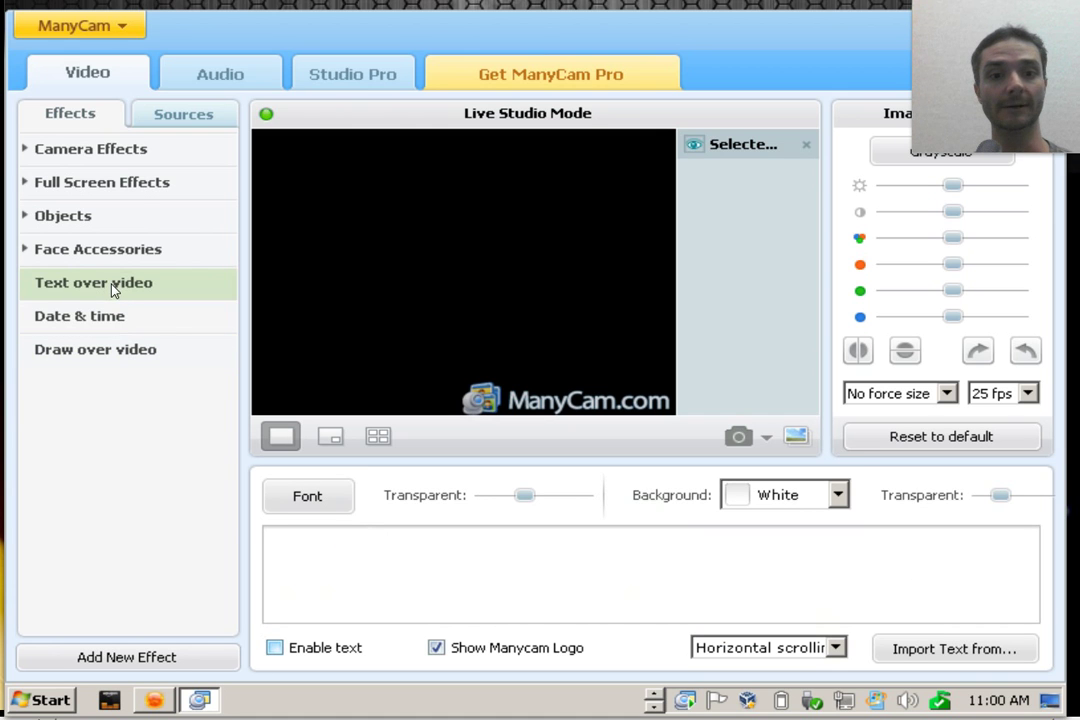
pyautogui.click(440, 648)
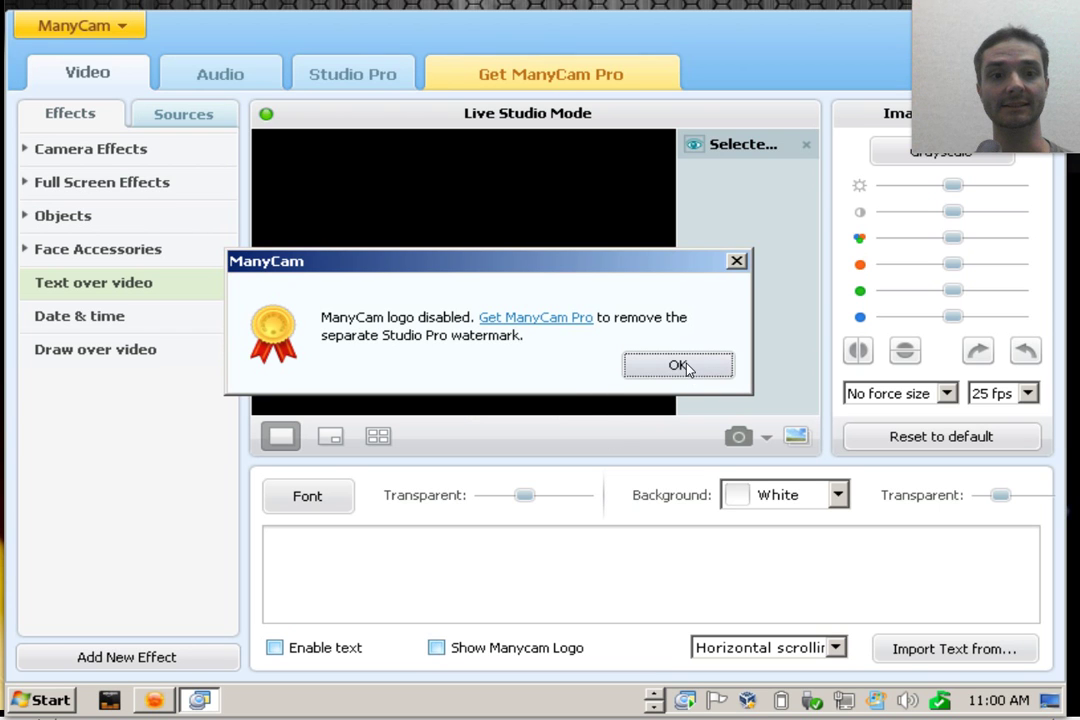
pyautogui.click(679, 366)
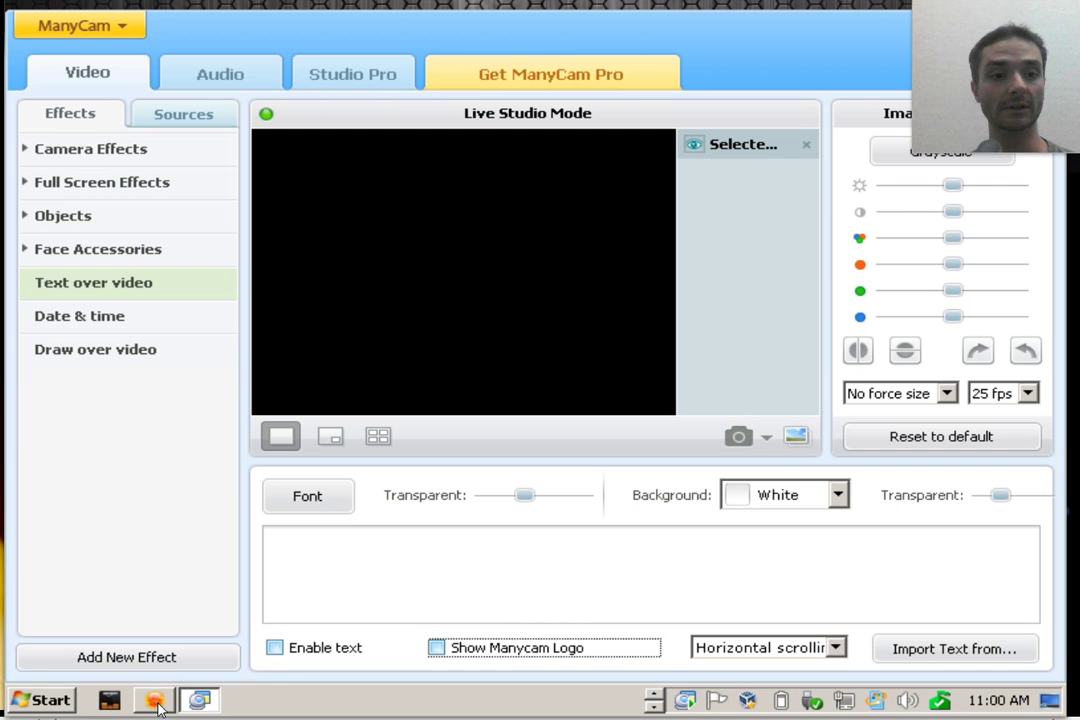
# Step: Bring Sequence Generator Pro forward, then put the ManyCam window back in front of it
pyautogui.moveTo(157, 705)
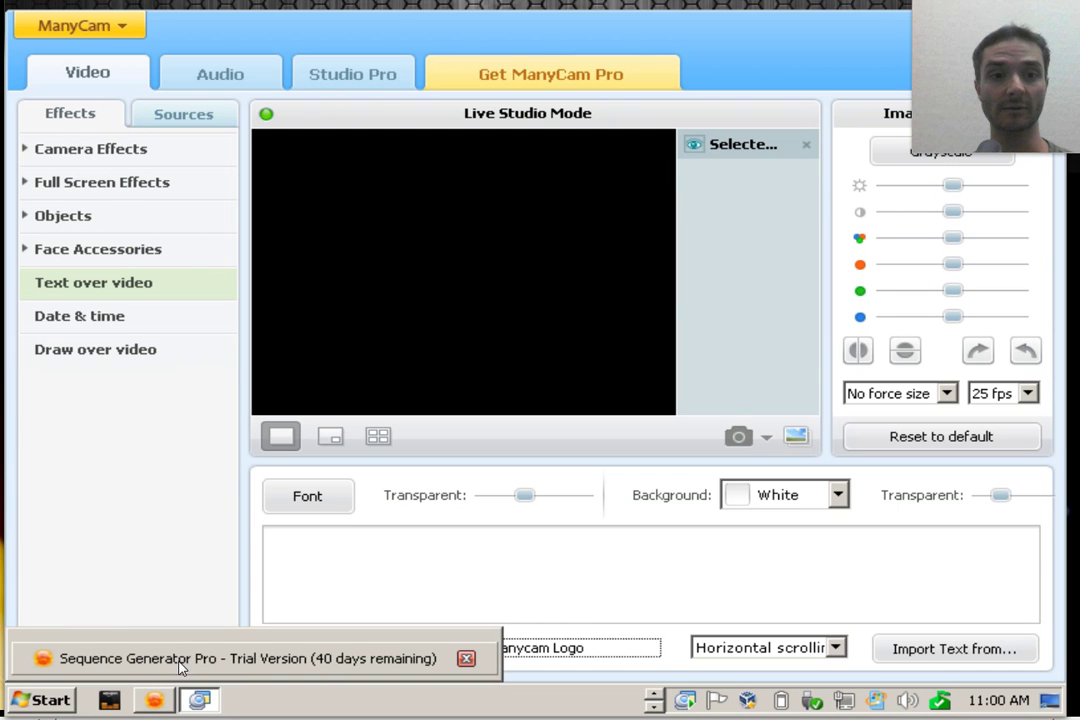
pyautogui.click(175, 661)
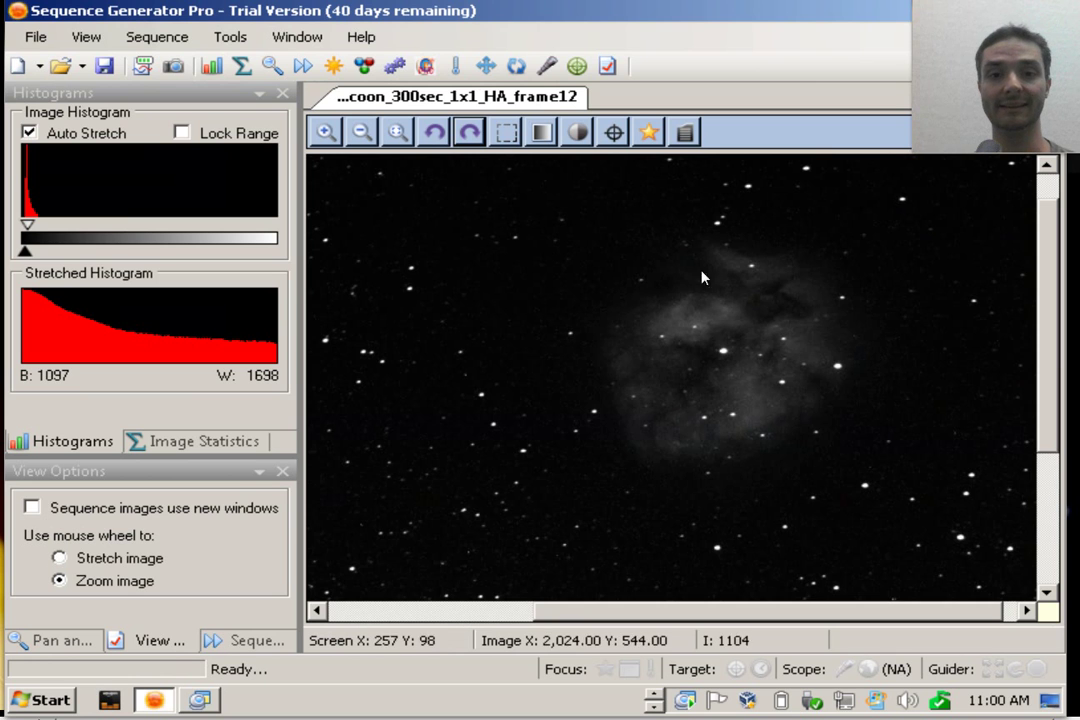
pyautogui.click(205, 703)
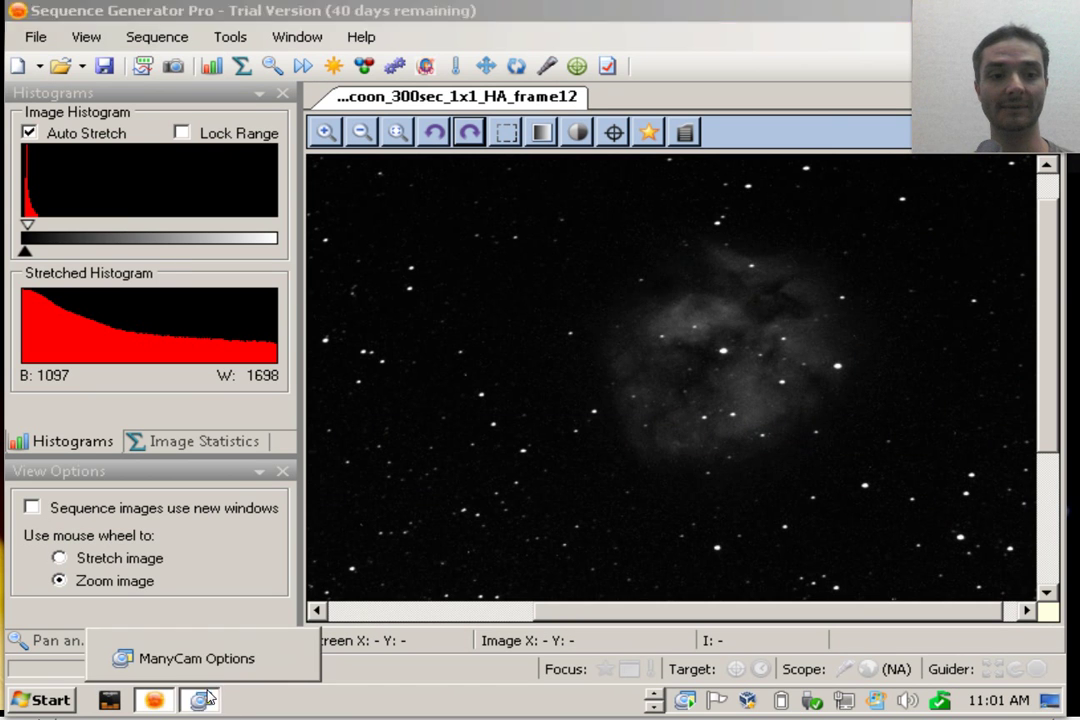
pyautogui.click(207, 699)
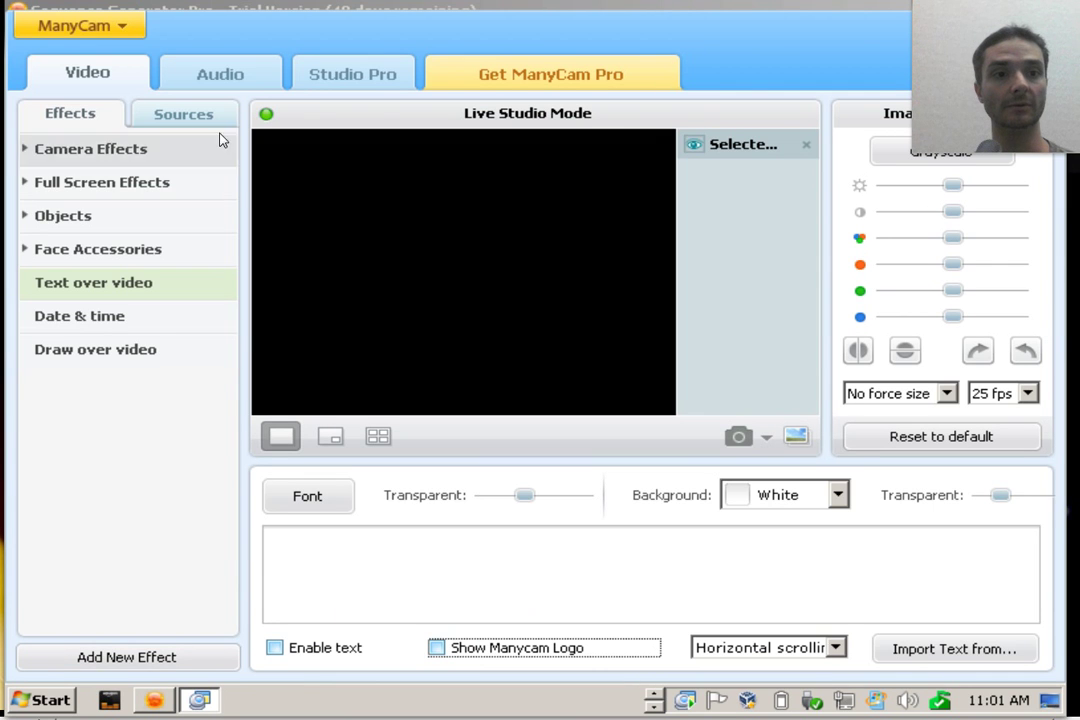
# Step: Capture a custom desktop area as ManyCam's video source, then move the window left
pyautogui.click(195, 116)
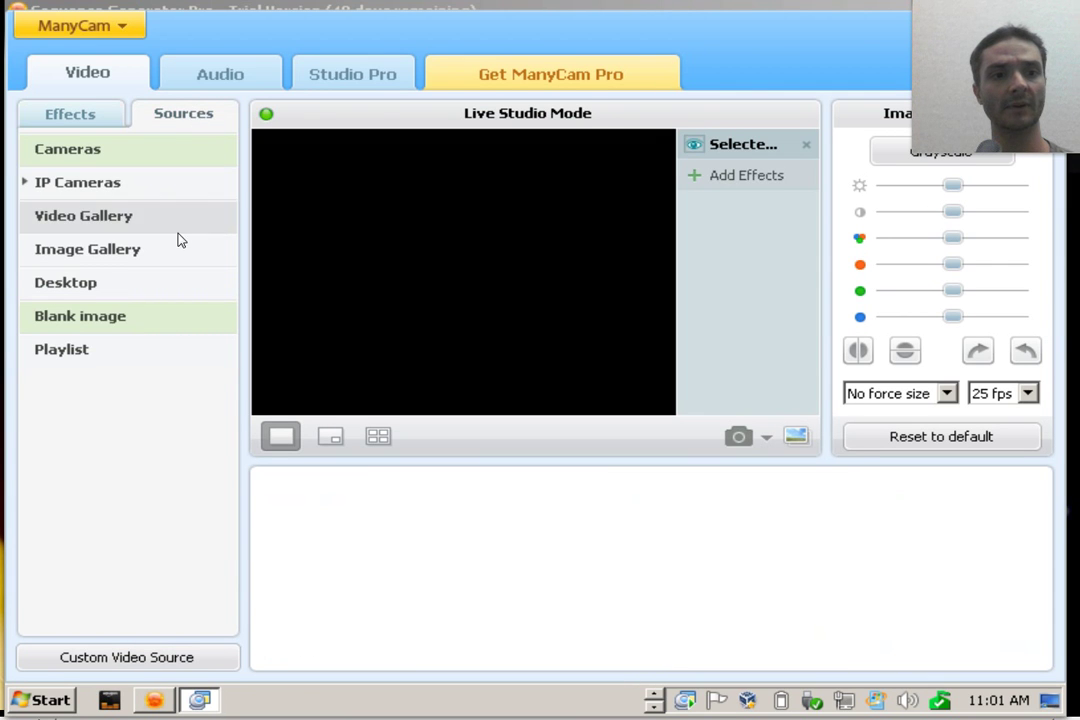
pyautogui.click(120, 297)
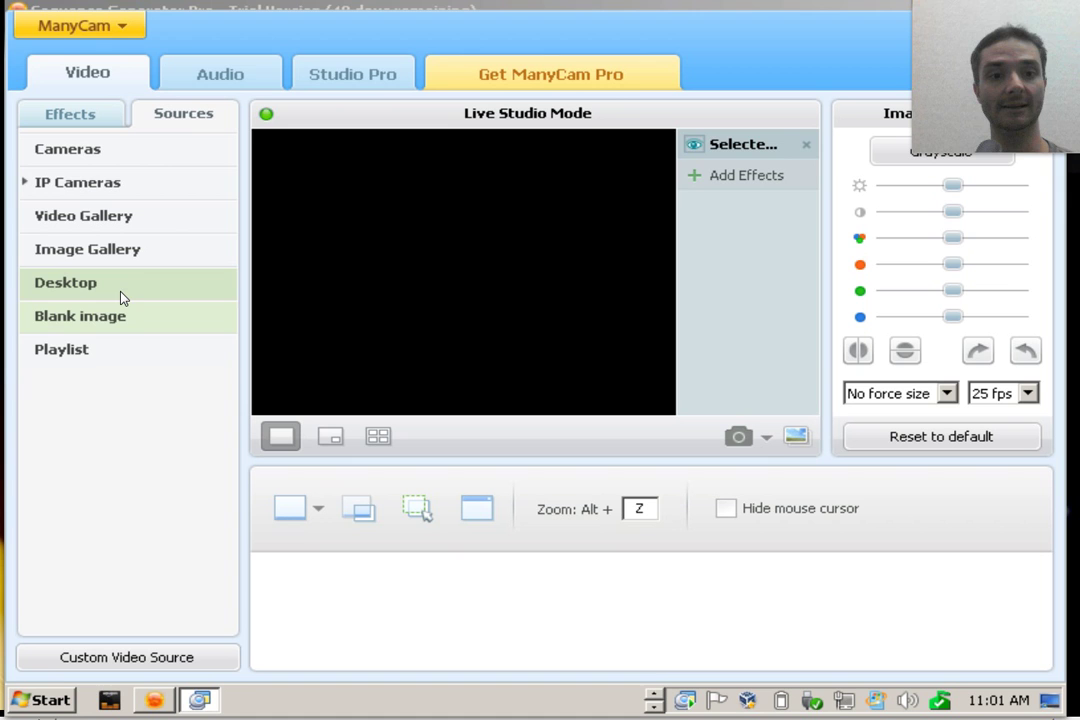
pyautogui.click(416, 511)
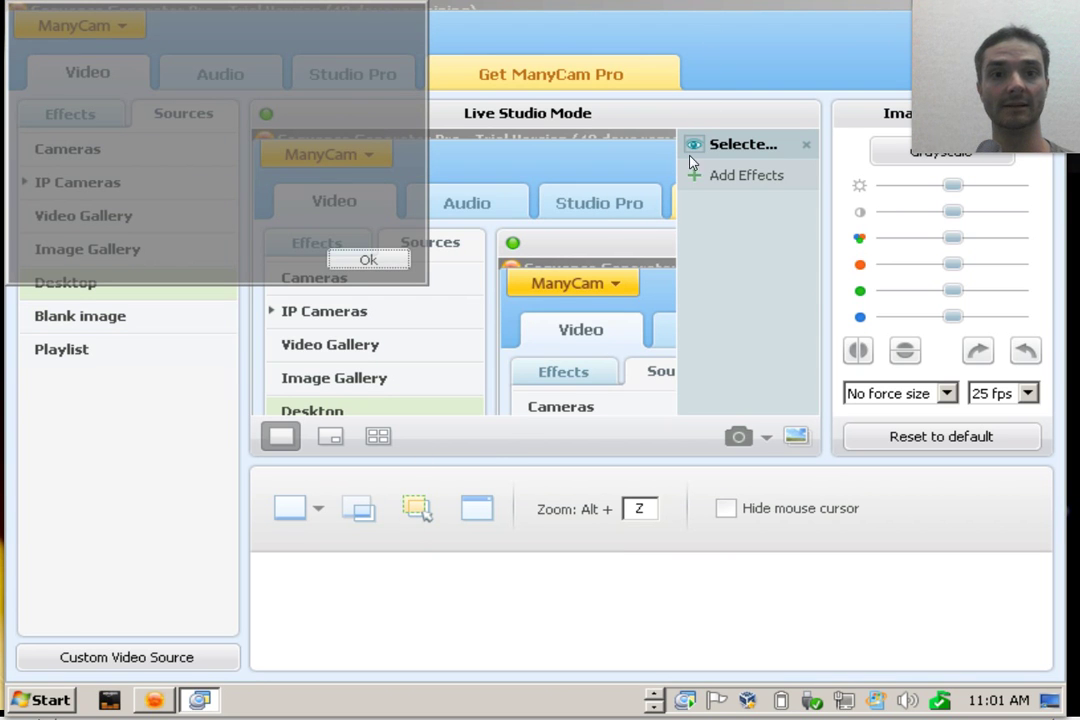
pyautogui.moveTo(222, 38); pyautogui.dragTo(662, 177)
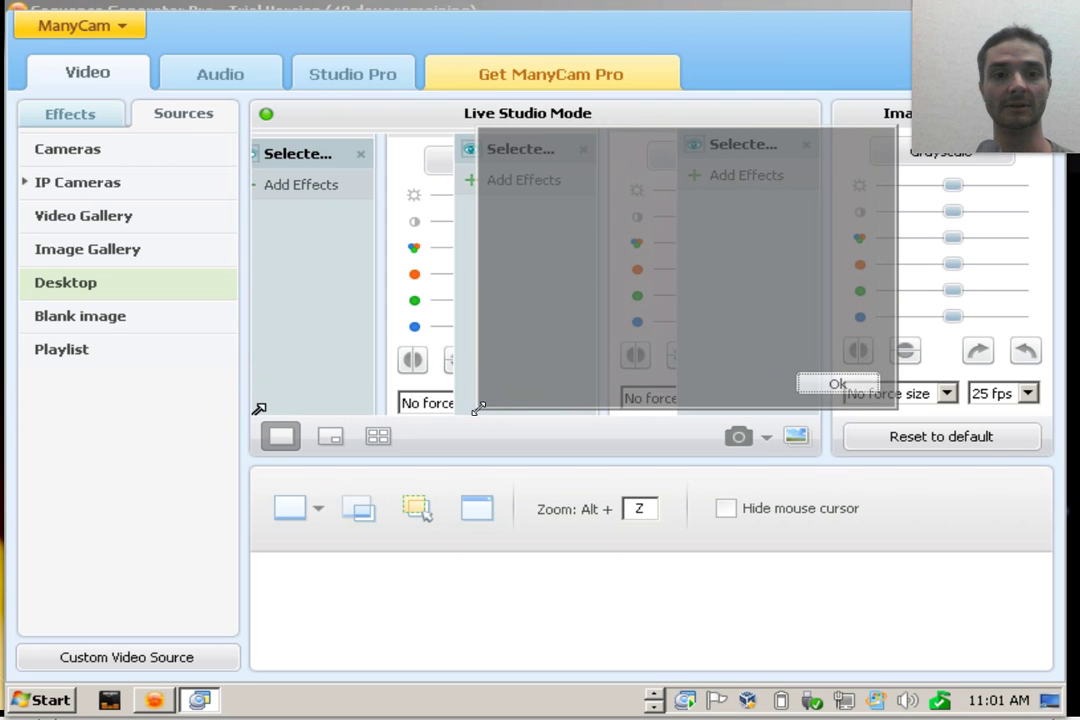
pyautogui.click(808, 396)
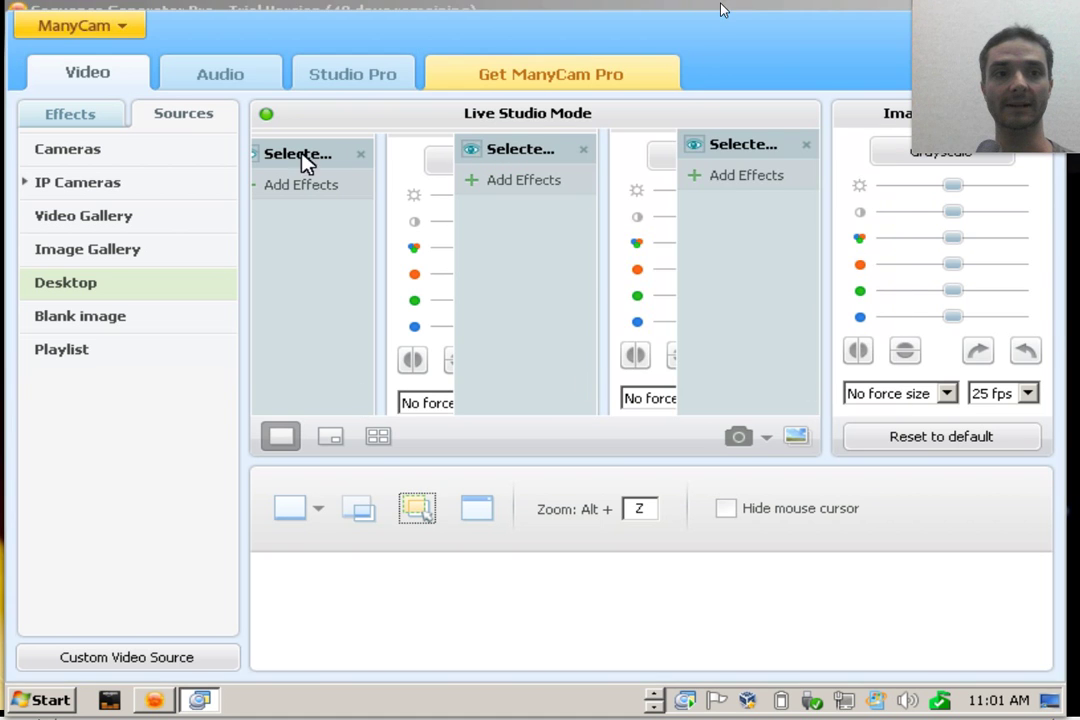
pyautogui.moveTo(720, 17); pyautogui.dragTo(375, 73)
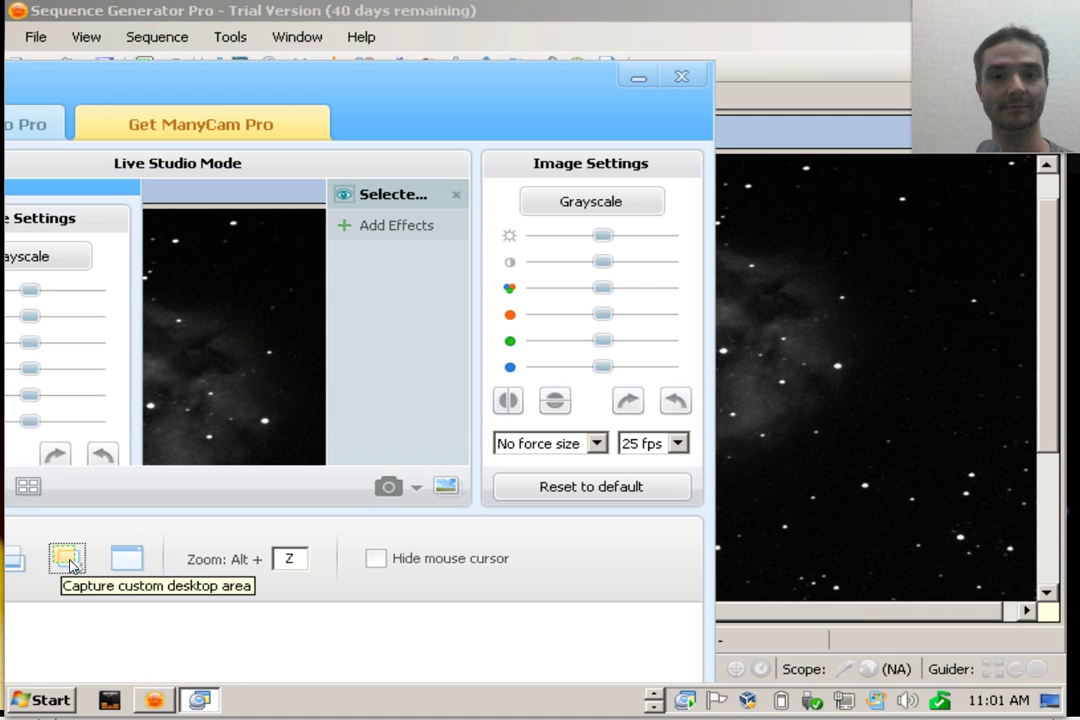
# Step: Reposition and enlarge the custom capture area over the nebula image, then apply it
pyautogui.click(67, 558)
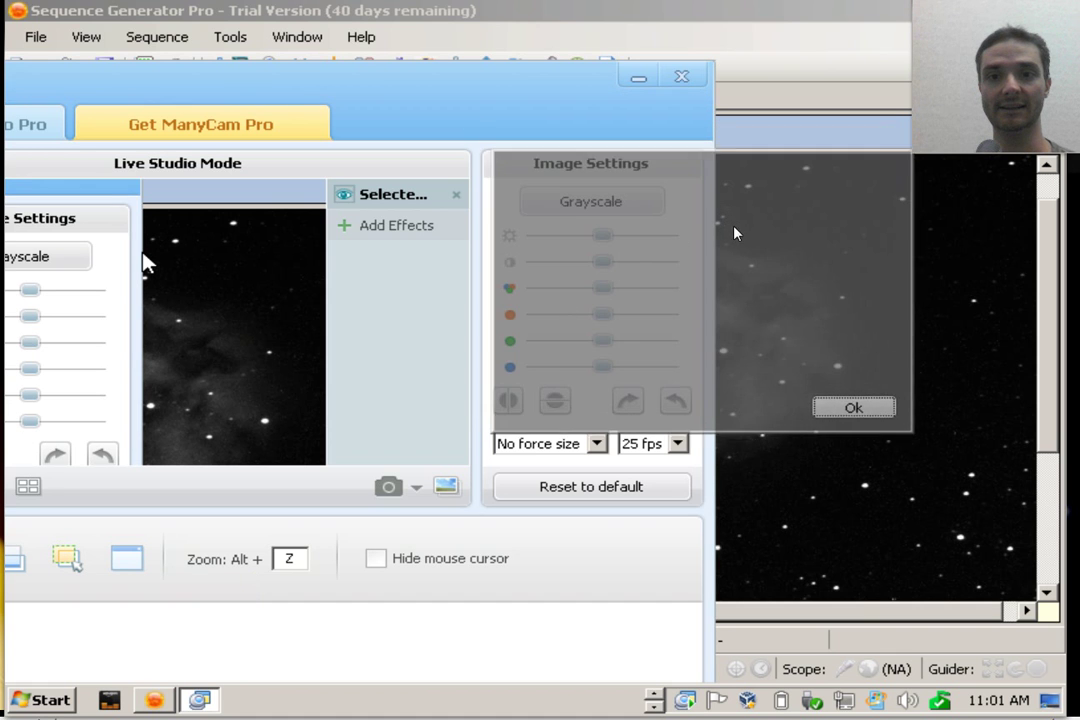
pyautogui.moveTo(735, 233); pyautogui.dragTo(845, 238)
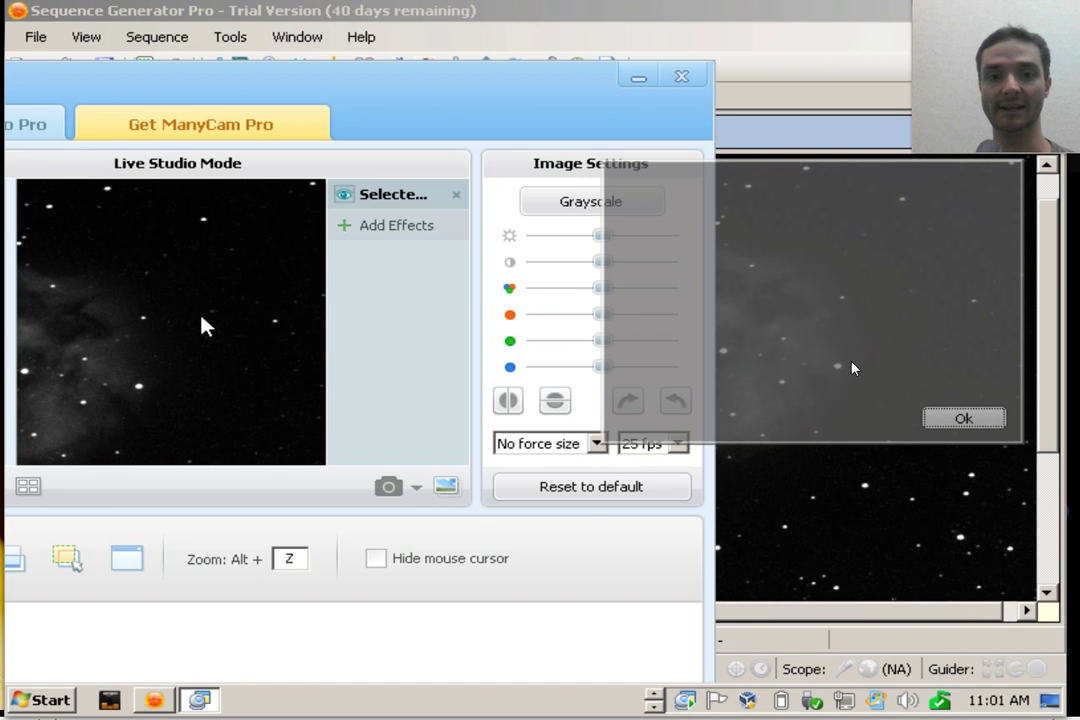
pyautogui.moveTo(603, 441); pyautogui.dragTo(446, 590)
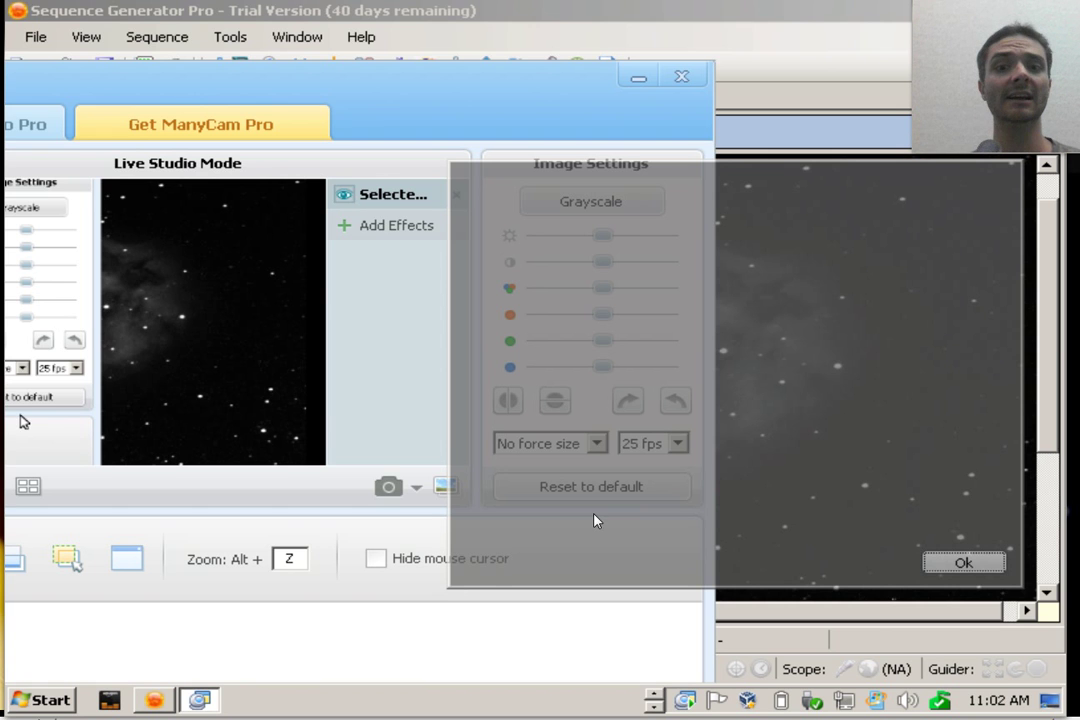
pyautogui.click(958, 563)
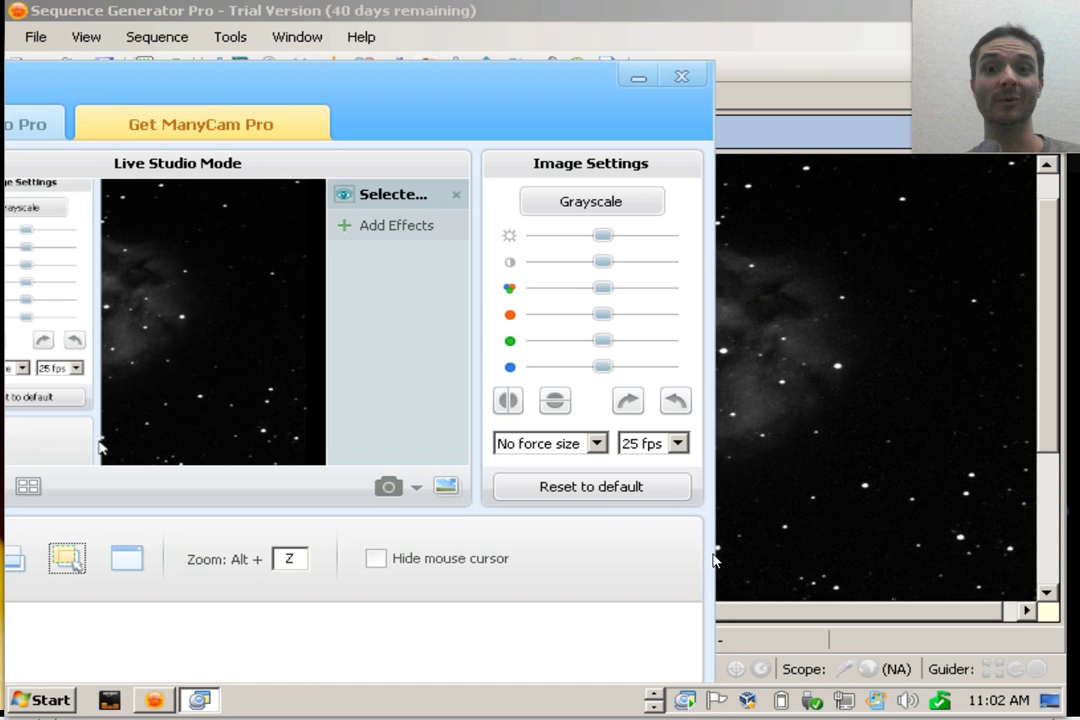
# Step: Minimize ManyCam, restore it, move it lower-left, and minimize it again
pyautogui.click(637, 80)
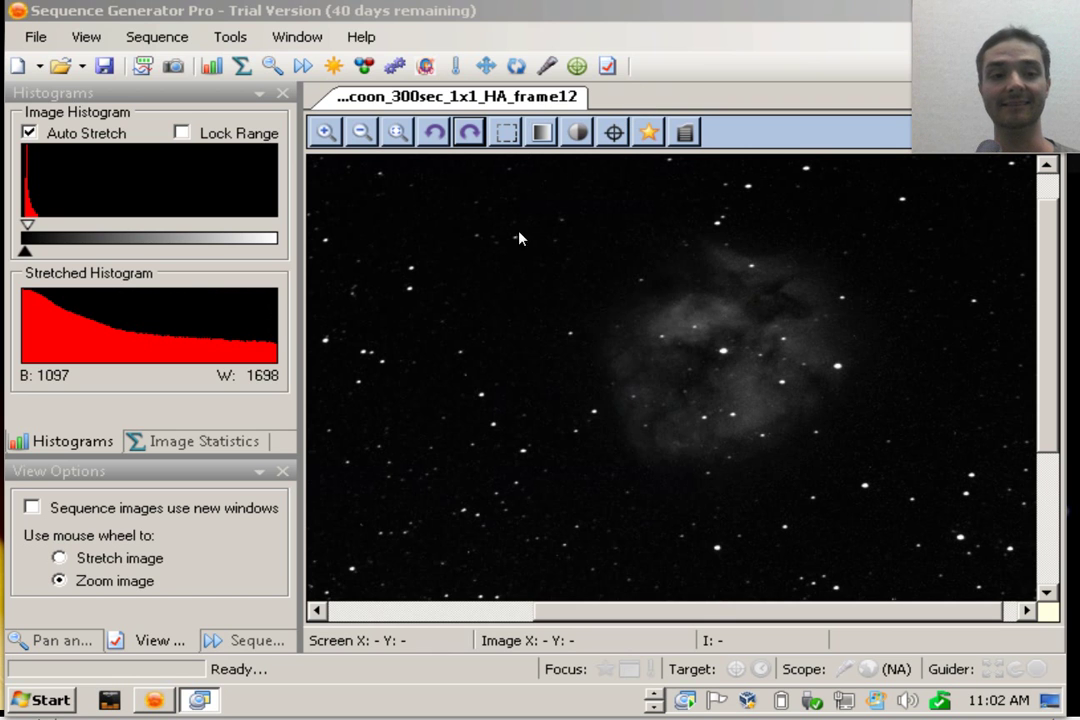
pyautogui.click(203, 701)
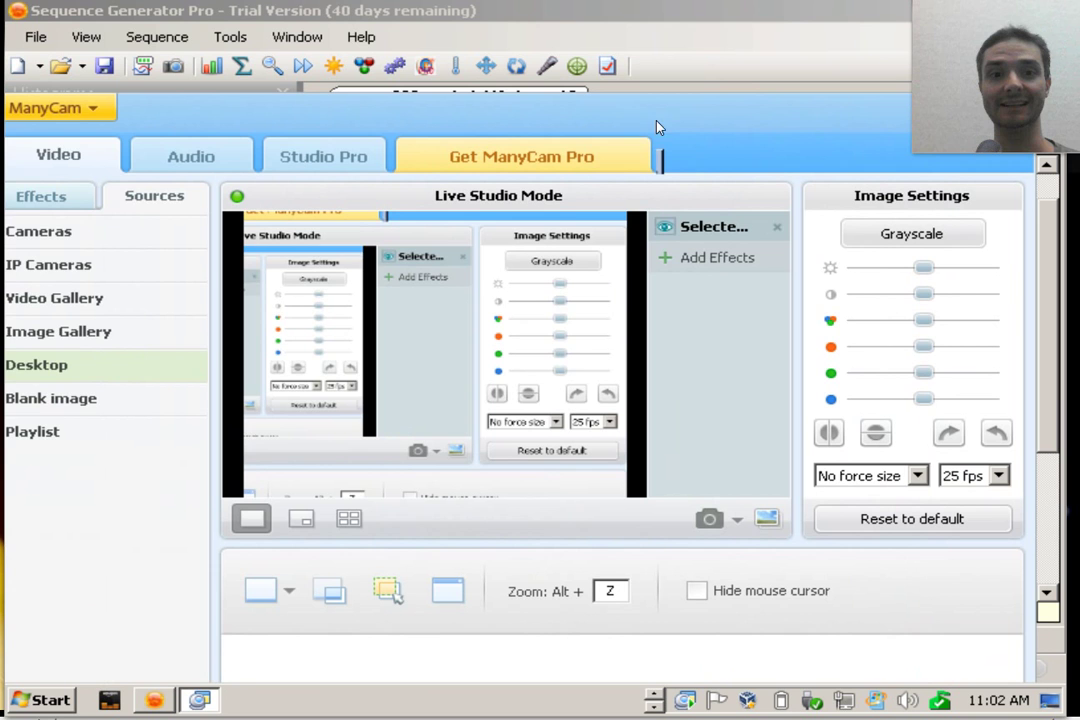
pyautogui.moveTo(752, 114); pyautogui.dragTo(472, 336)
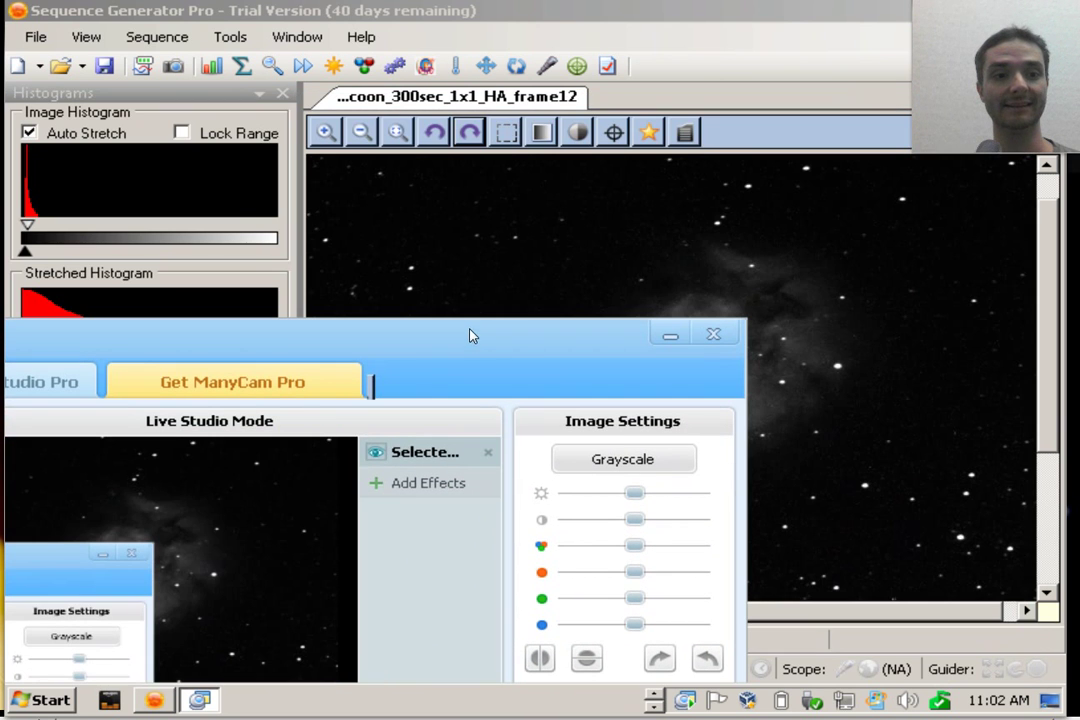
pyautogui.click(669, 337)
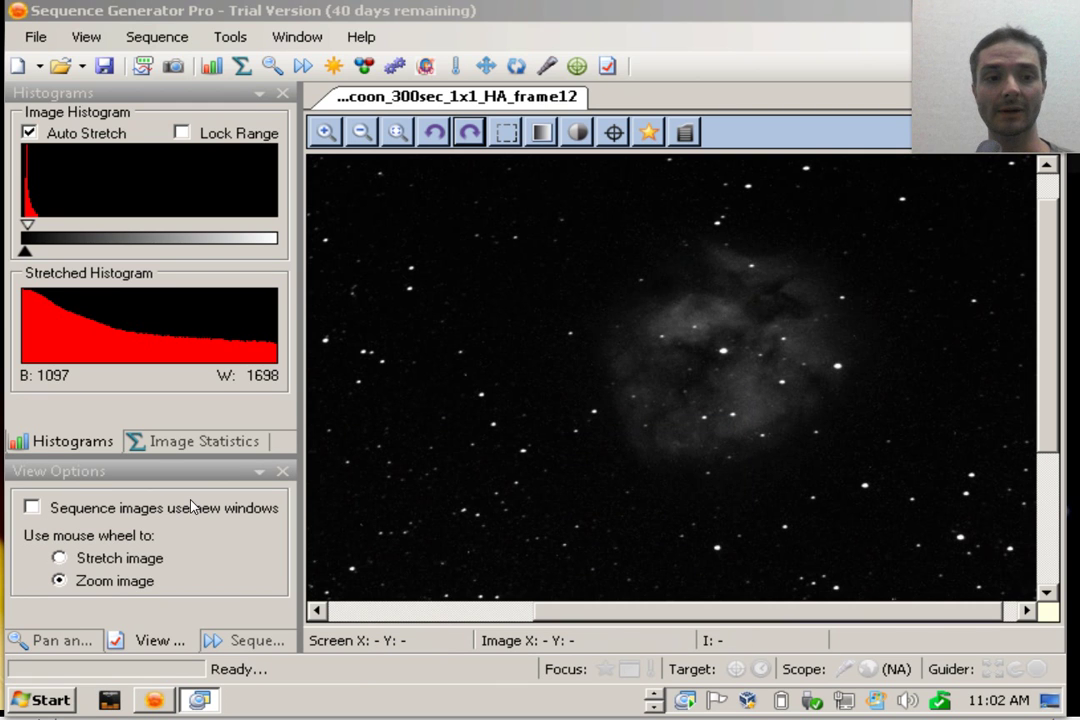
# Step: Use 'Stretch image' mode and the mouse wheel to lower the white point from 1698 to 1198
pyautogui.click(127, 561)
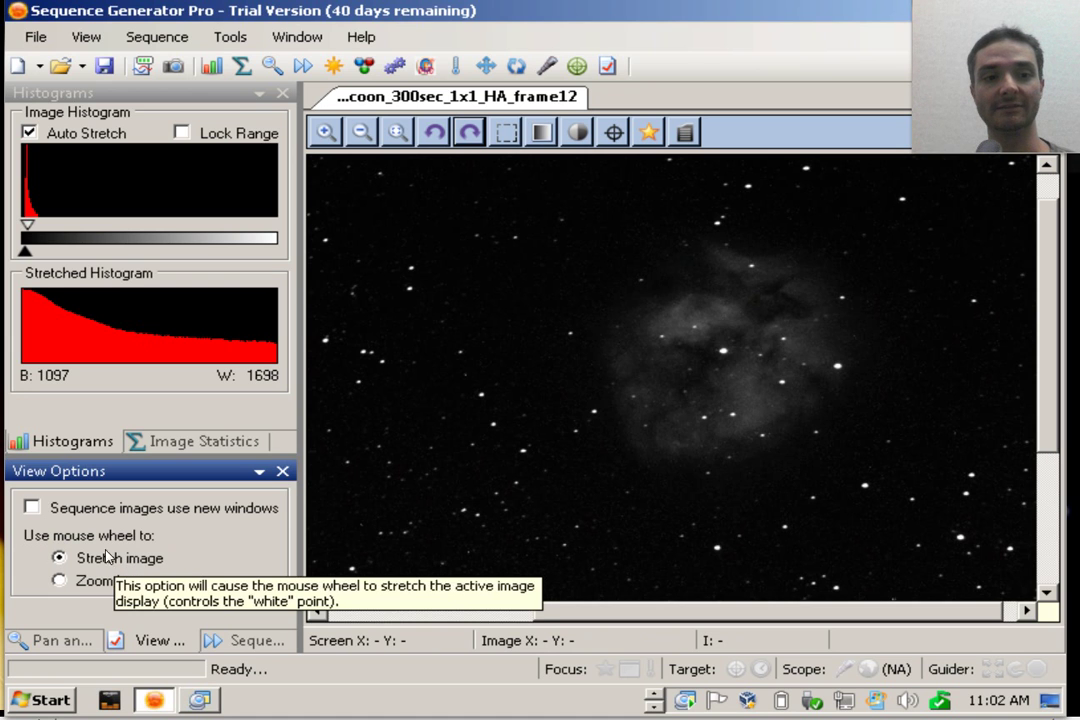
pyautogui.click(716, 360)
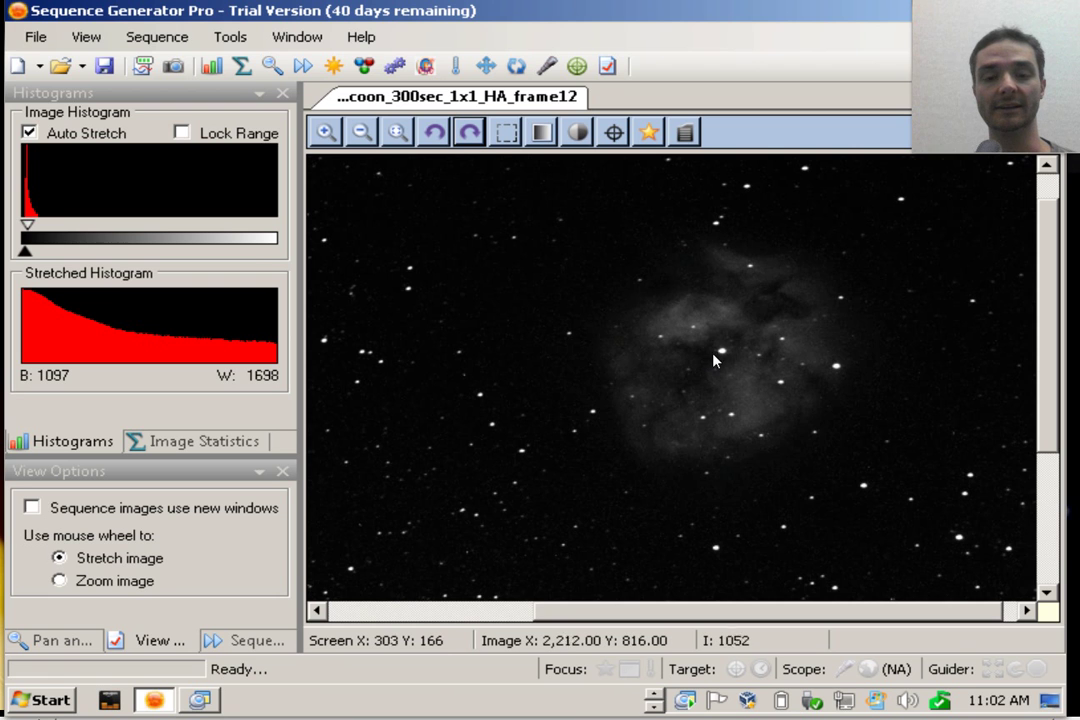
pyautogui.scroll(2, 718, 361)
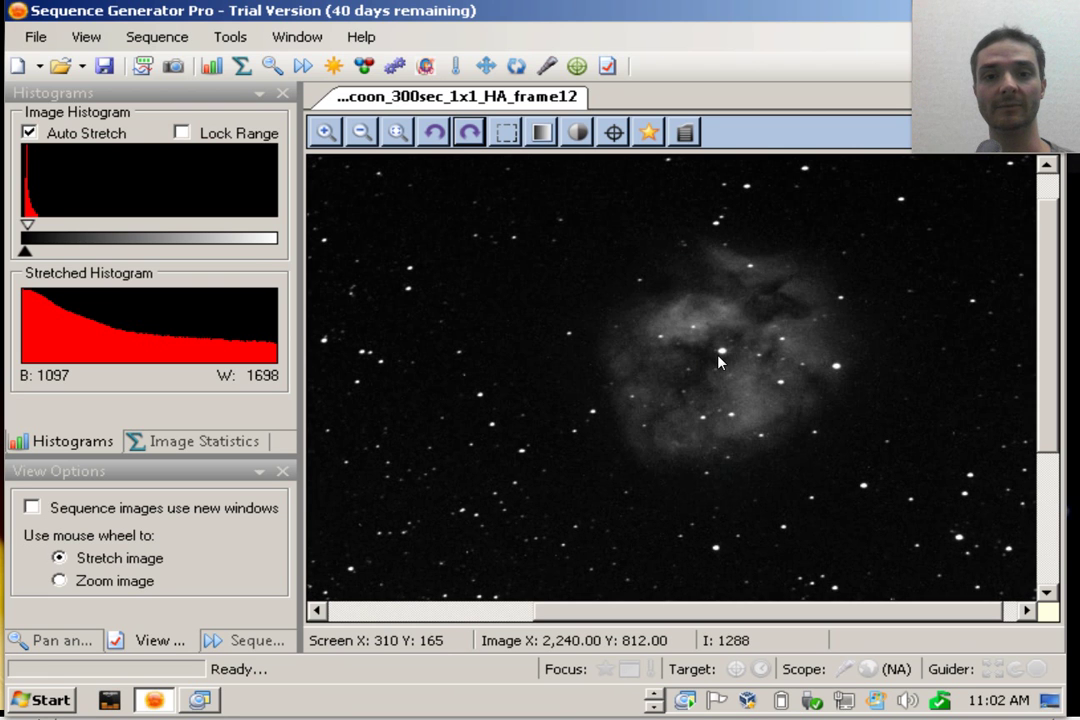
pyautogui.scroll(2, 718, 361)
pyautogui.scroll(2, 718, 361)
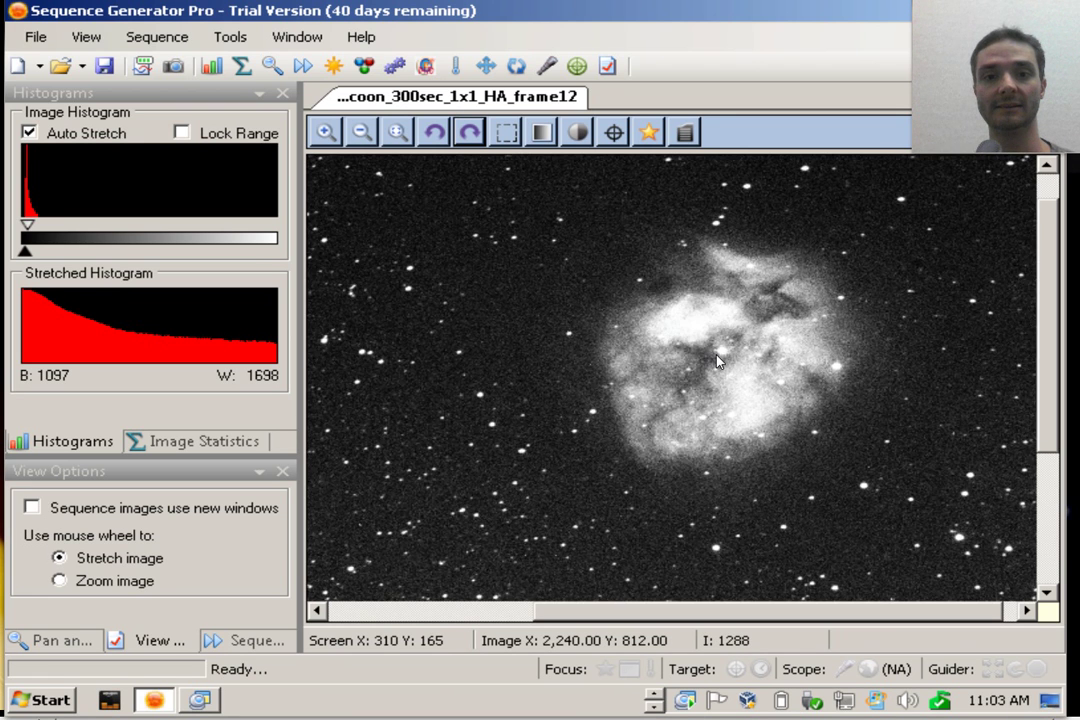
pyautogui.scroll(3, 718, 361)
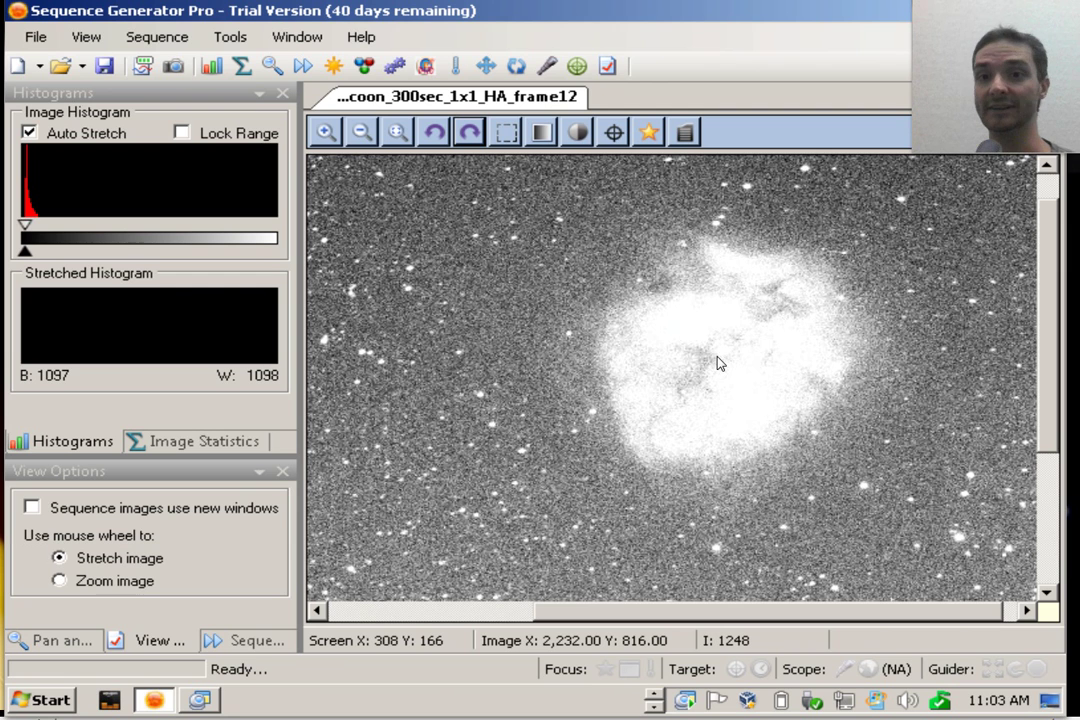
pyautogui.scroll(-1, 718, 363)
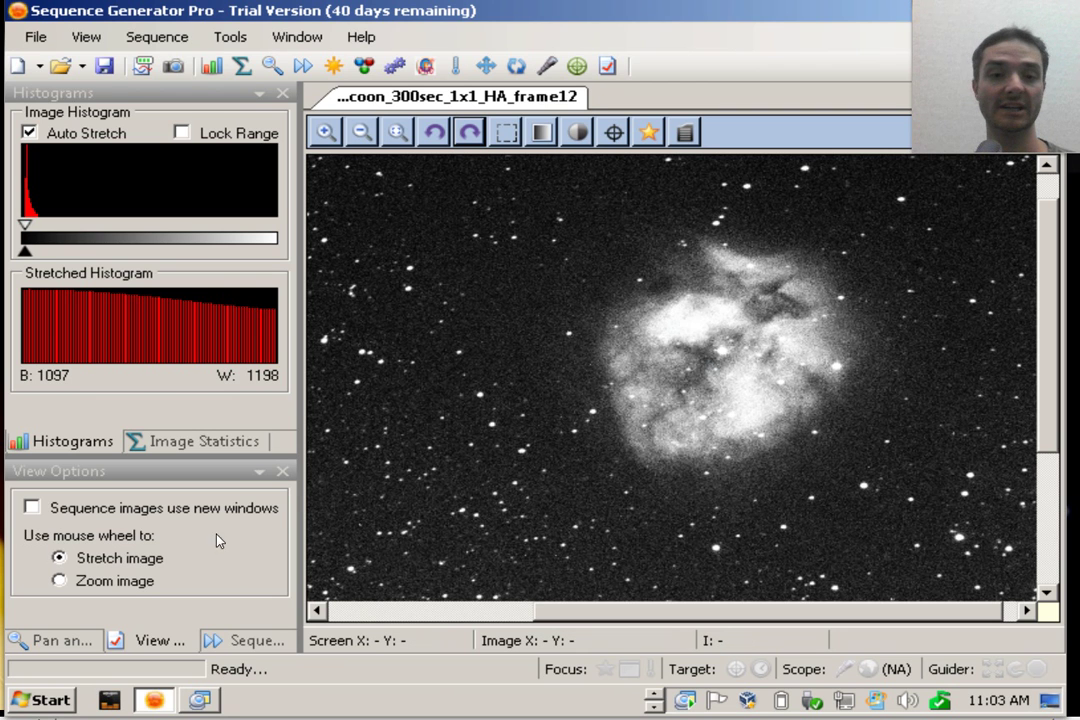
# Step: Use 'Zoom image' mode to zoom in and pan onto the Cocoon nebula's core
pyautogui.click(140, 580)
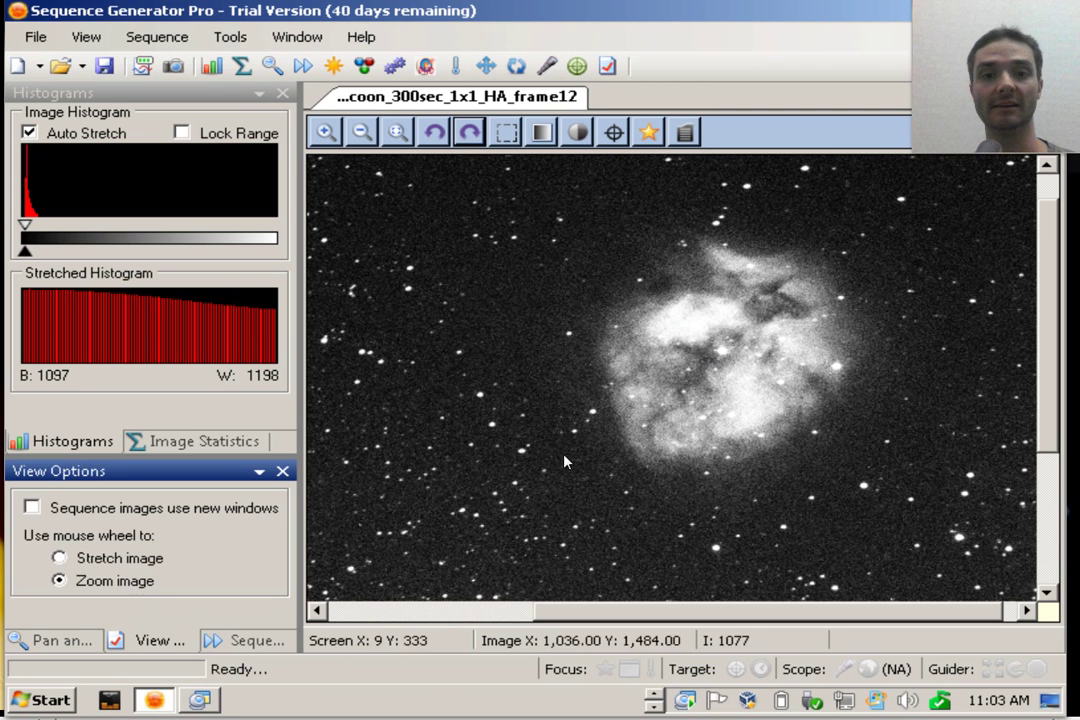
pyautogui.scroll(4, 692, 401)
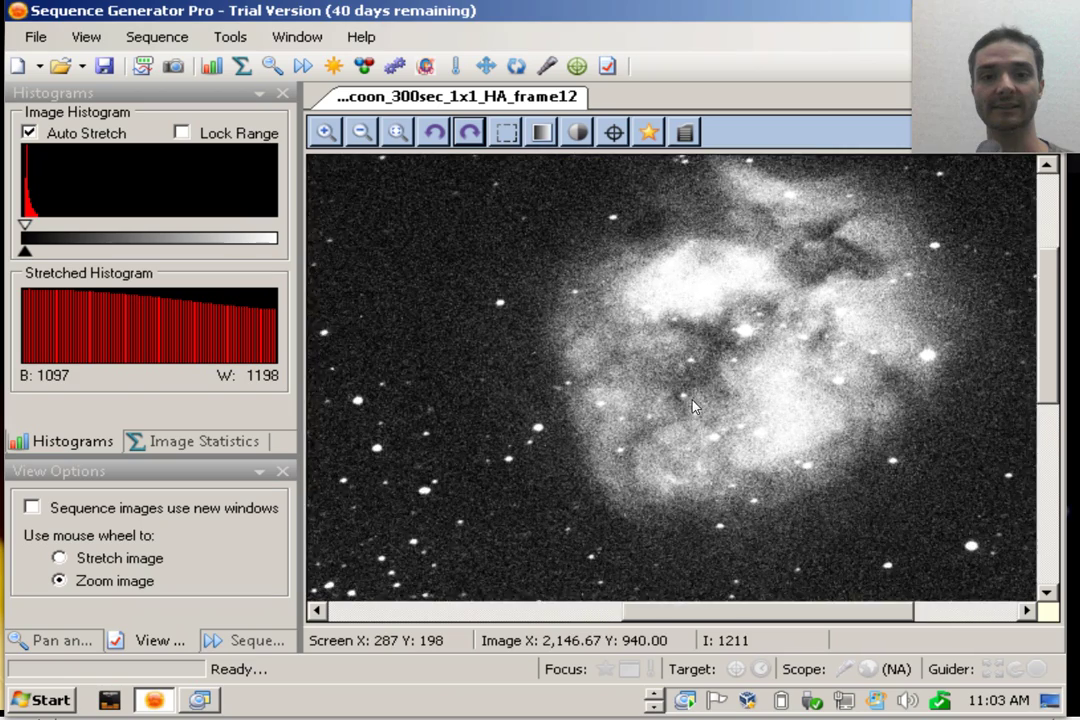
pyautogui.scroll(2, 700, 413)
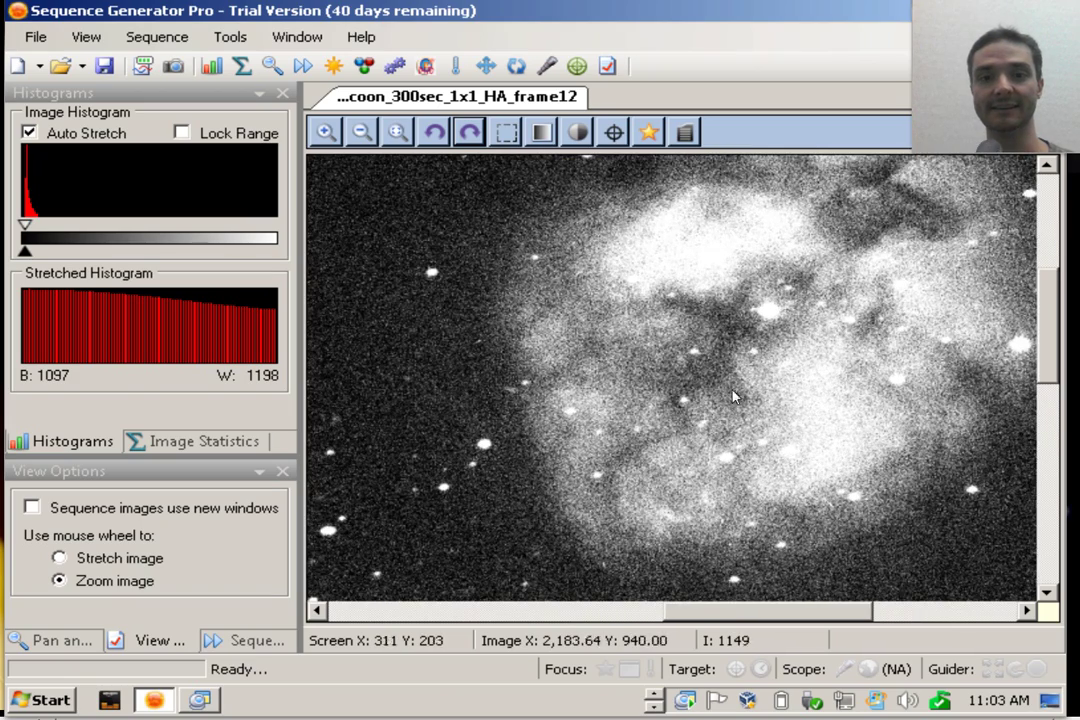
pyautogui.moveTo(792, 420); pyautogui.dragTo(737, 376)
pyautogui.scroll(-2, 700, 380)
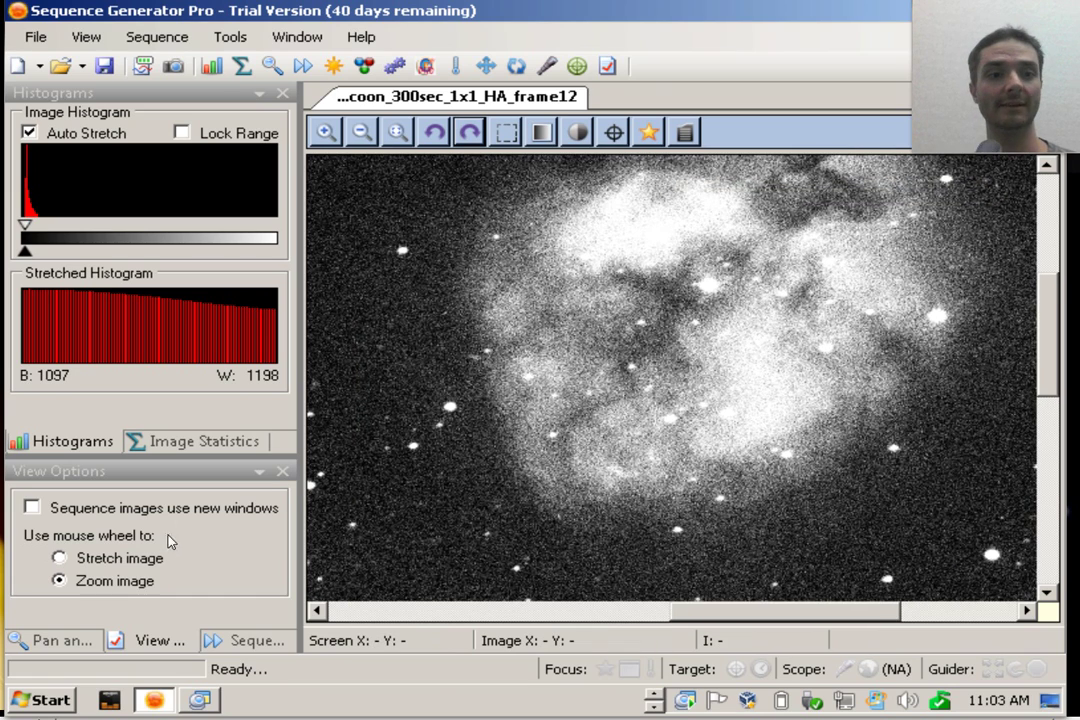
# Step: Use 'Stretch image' mode to raise the white point to 1398, darkening the nebula
pyautogui.click(140, 560)
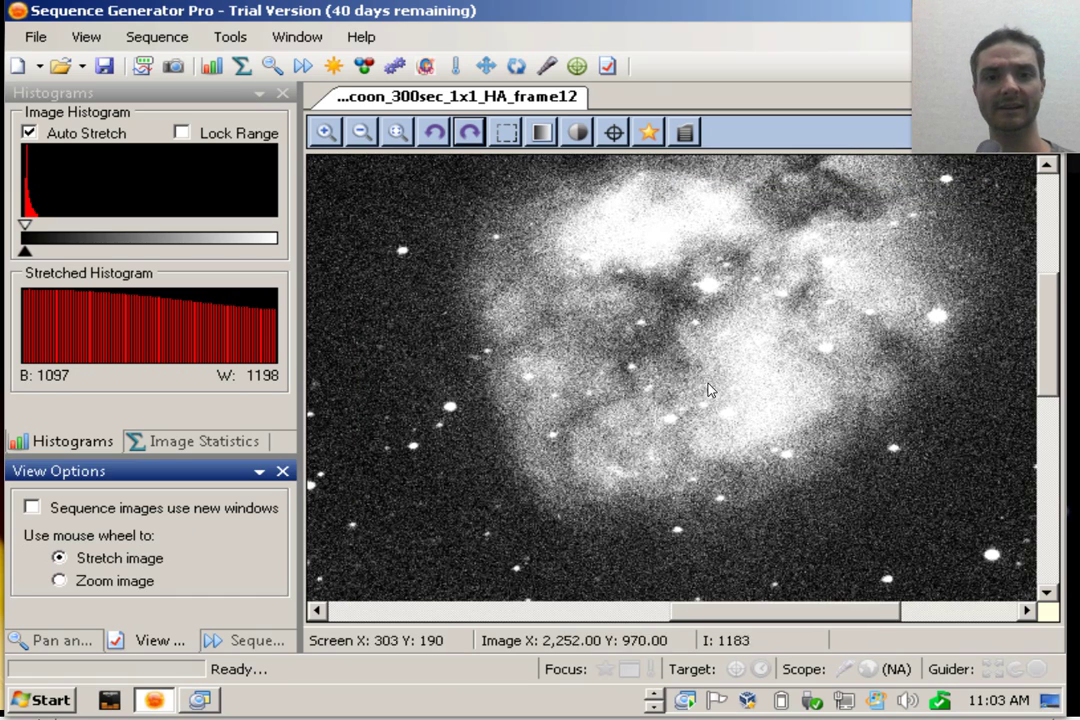
pyautogui.scroll(-2, 707, 390)
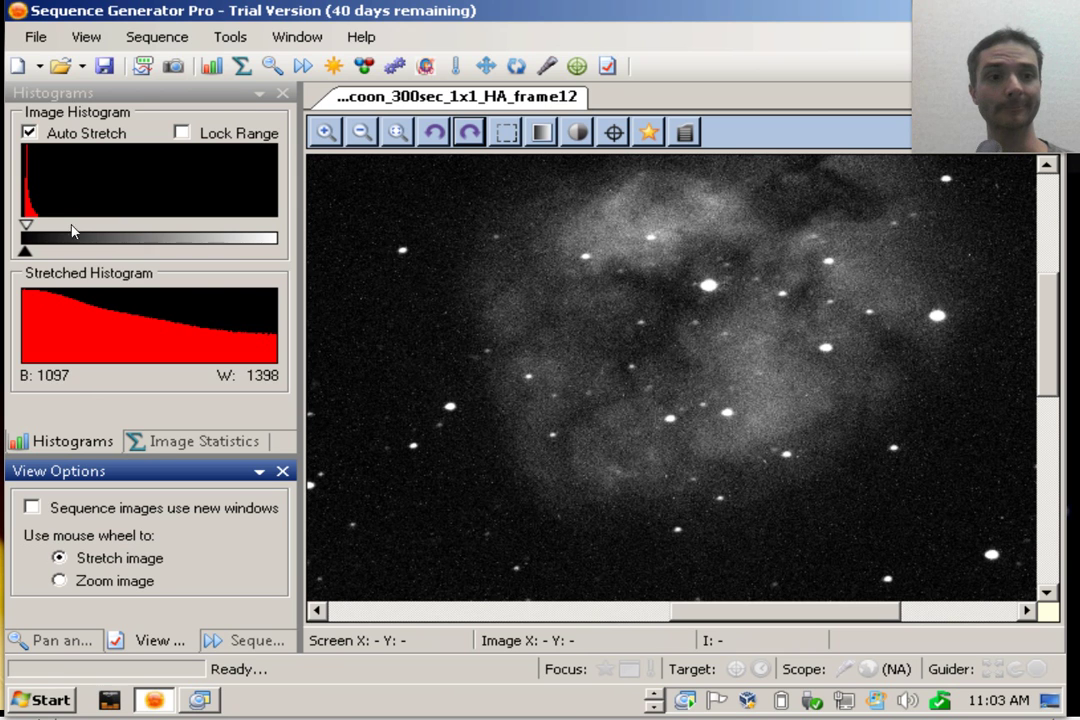
pyautogui.moveTo(26, 226)
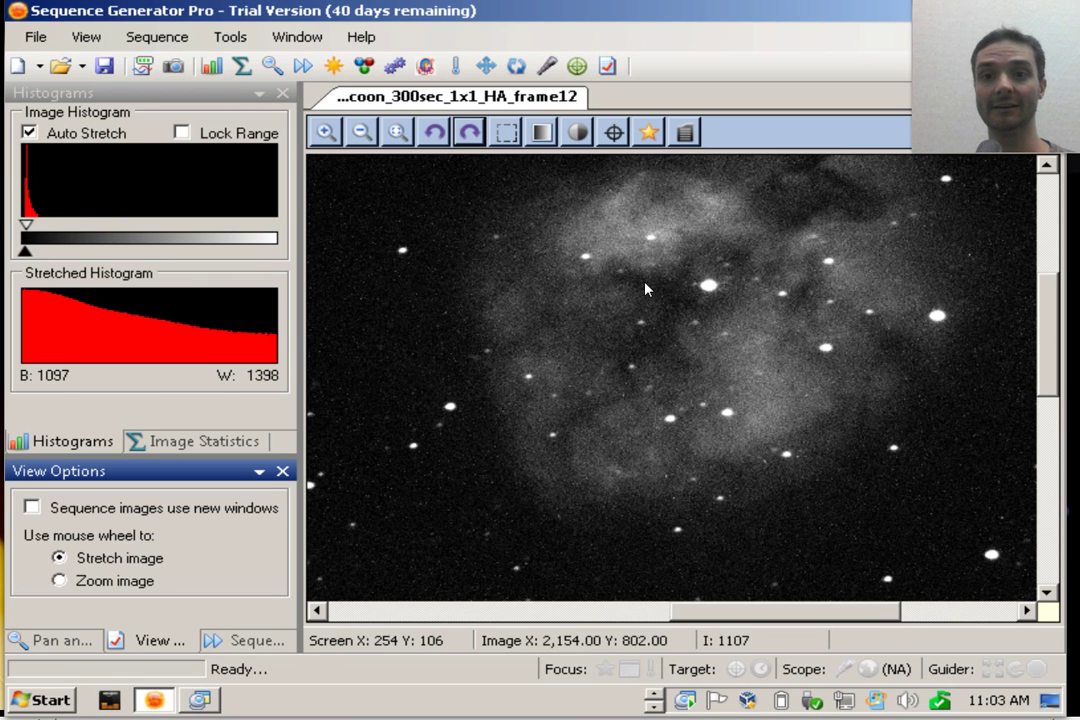